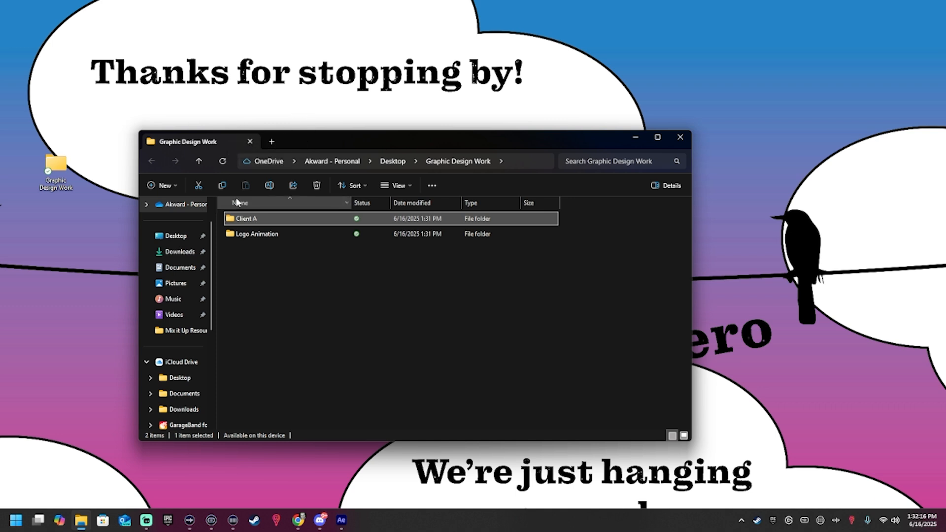
# Step: Create a folder named "Insert Name of Show" inside the Client A folder
pyautogui.doubleClick(260, 220)
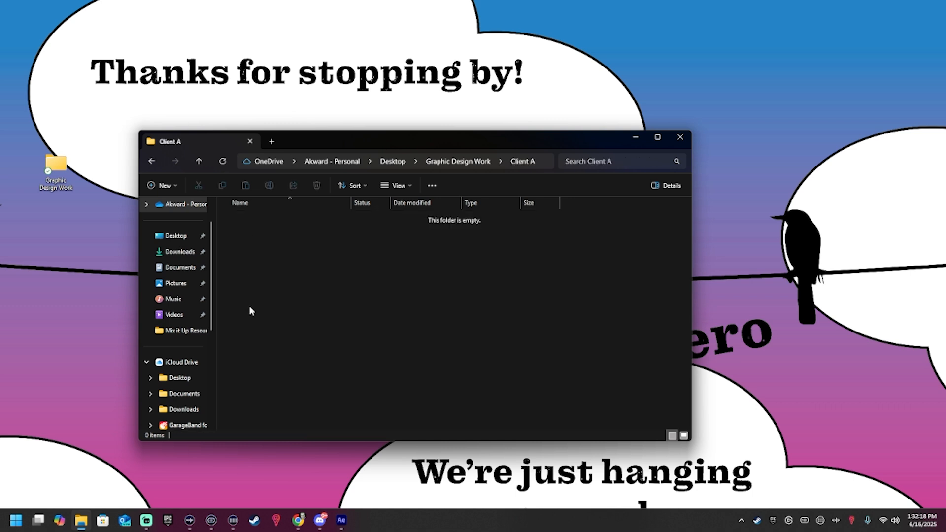
pyautogui.rightClick(249, 306)
pyautogui.moveTo(278, 386)
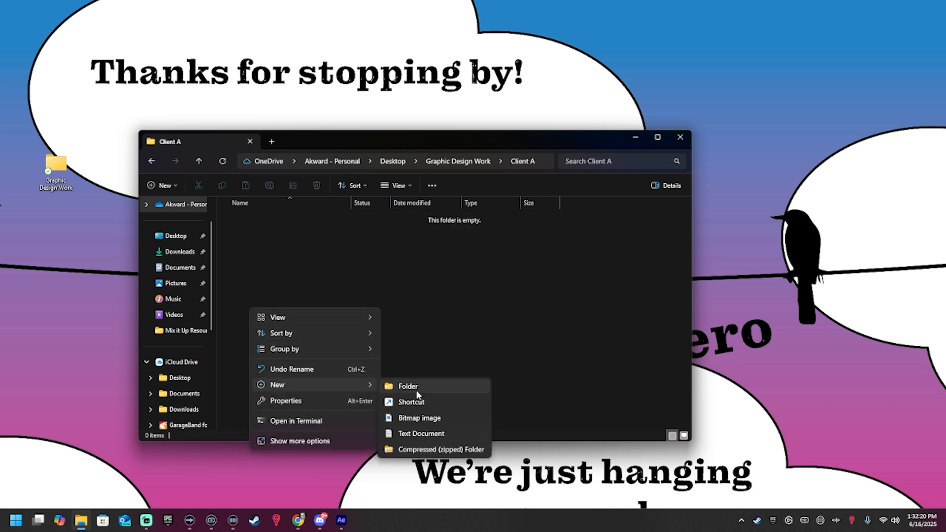
pyautogui.click(415, 385)
pyautogui.write('Insert N')
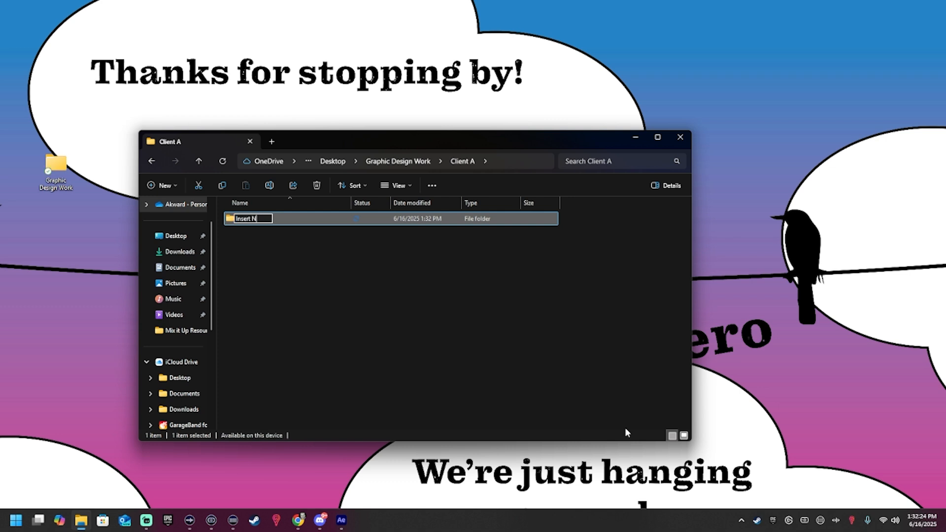
pyautogui.write('ame of Show')
pyautogui.press('Return')
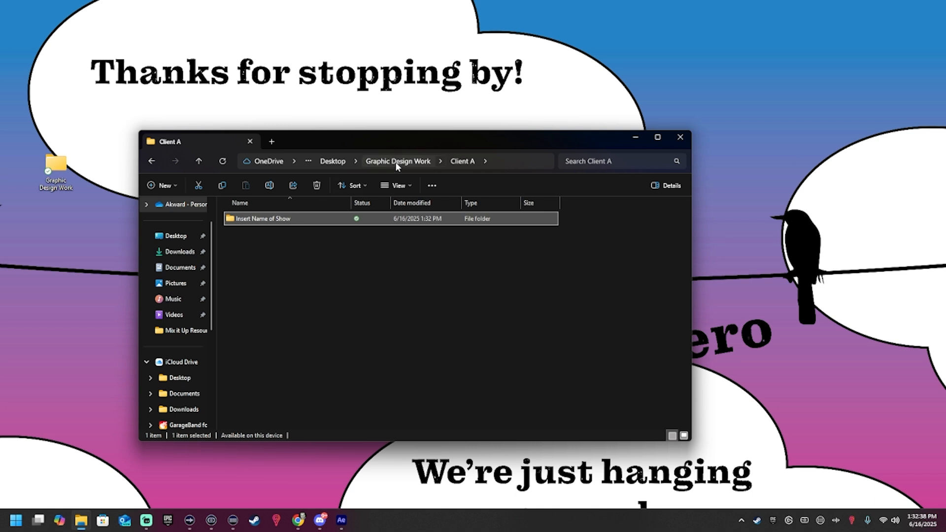
# Step: Create a folder named "Inspiration" inside Client A's "Insert Name of Show" folder
pyautogui.click(376, 164)
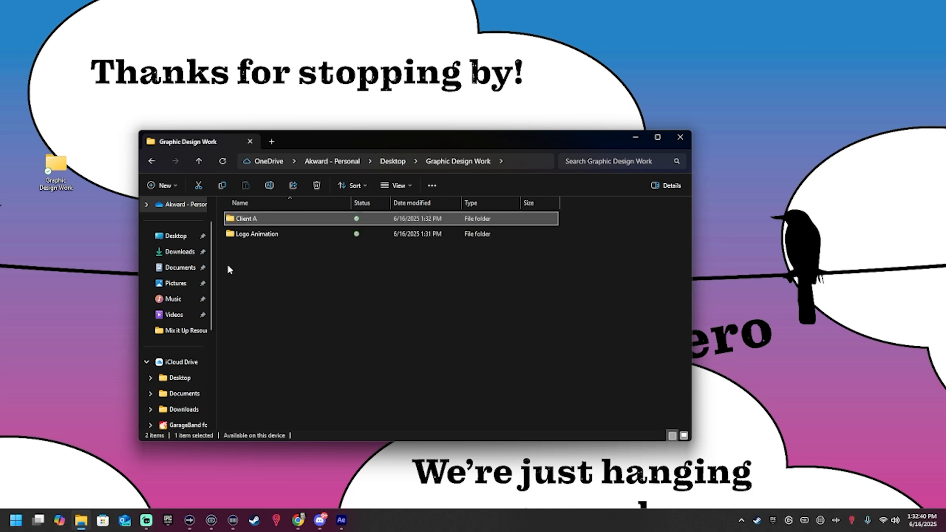
pyautogui.doubleClick(246, 220)
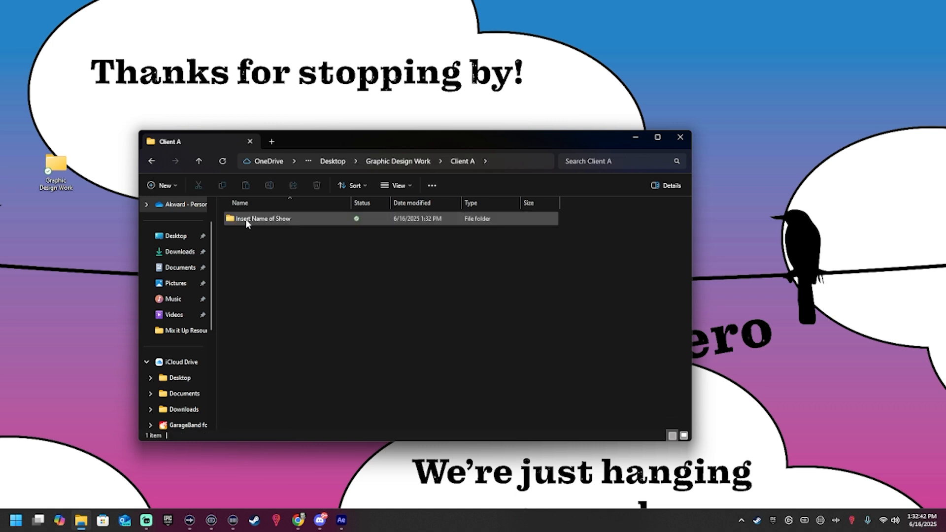
pyautogui.doubleClick(245, 219)
pyautogui.rightClick(285, 239)
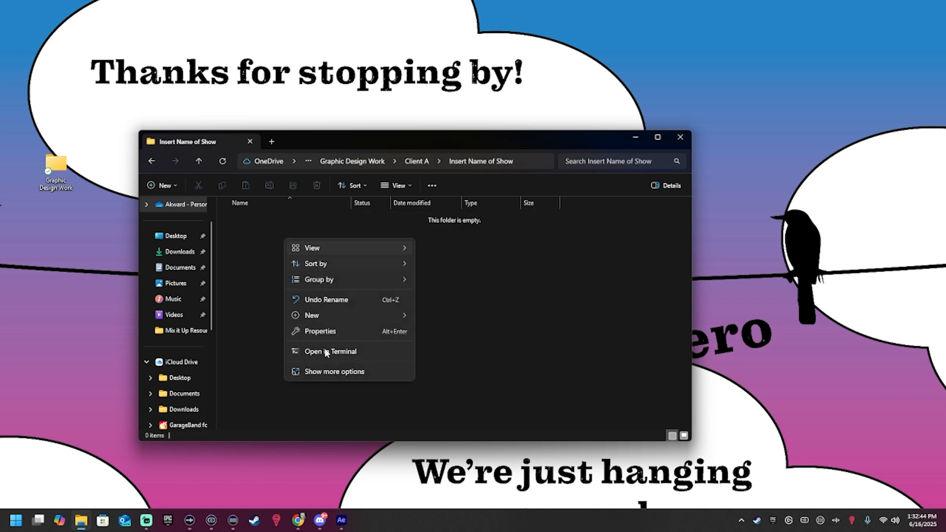
pyautogui.moveTo(308, 315)
pyautogui.click(495, 318)
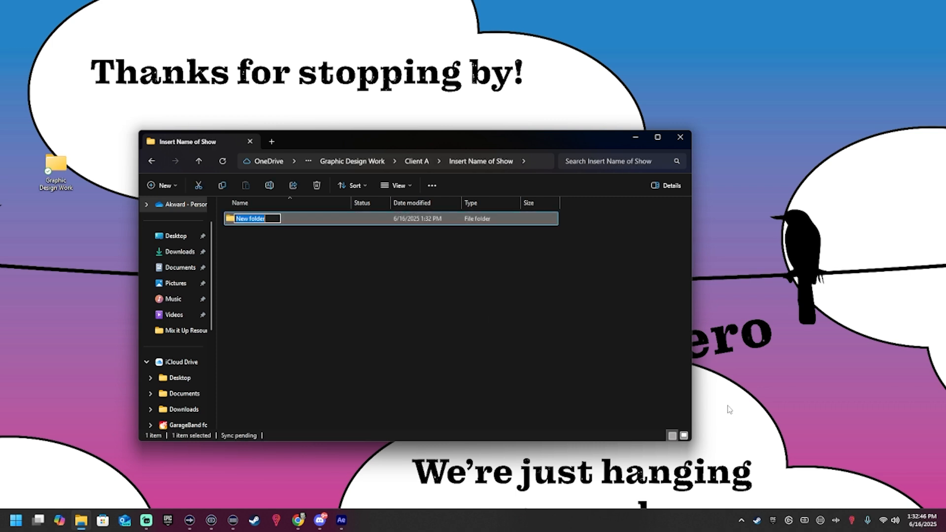
pyautogui.write('Inspiration')
pyautogui.press('Return')
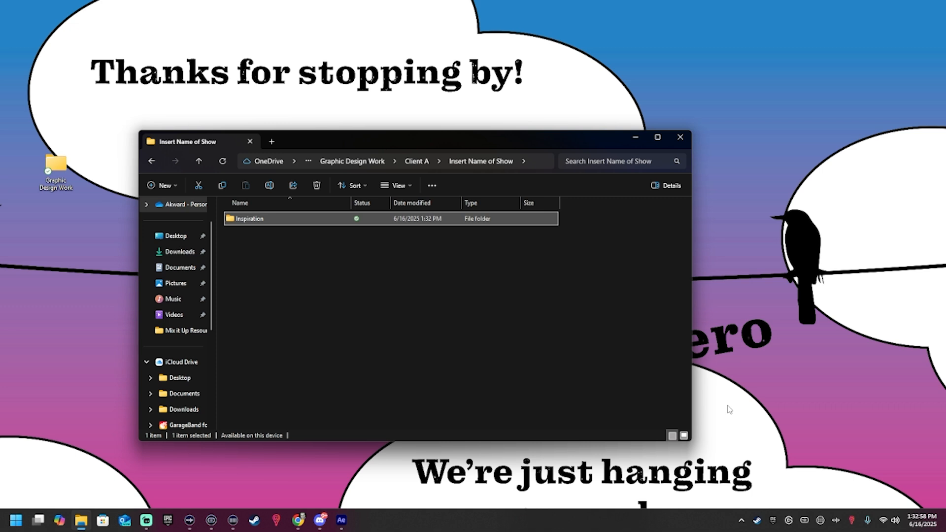
# Step: Add a folder named "Raw Files" alongside the Inspiration folder
pyautogui.rightClick(253, 235)
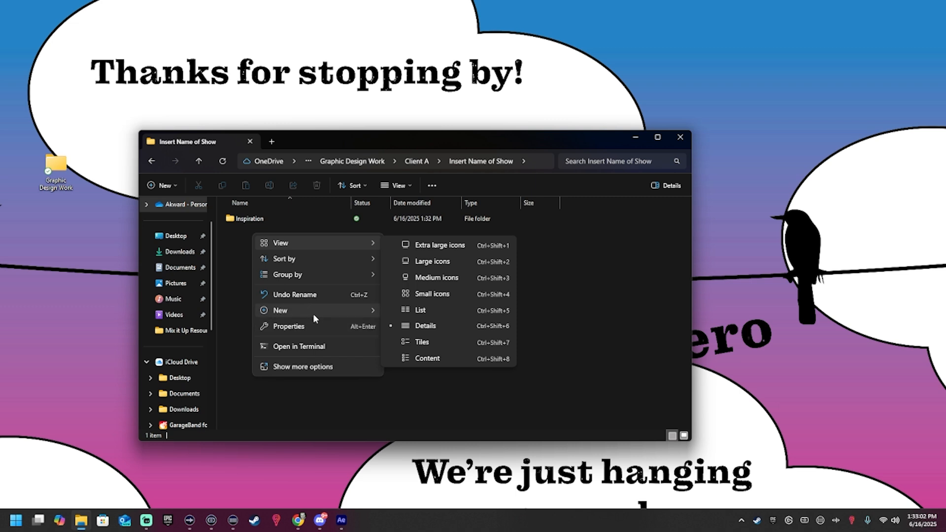
pyautogui.moveTo(314, 312)
pyautogui.click(411, 312)
pyautogui.write('Raw Files')
pyautogui.press('Return')
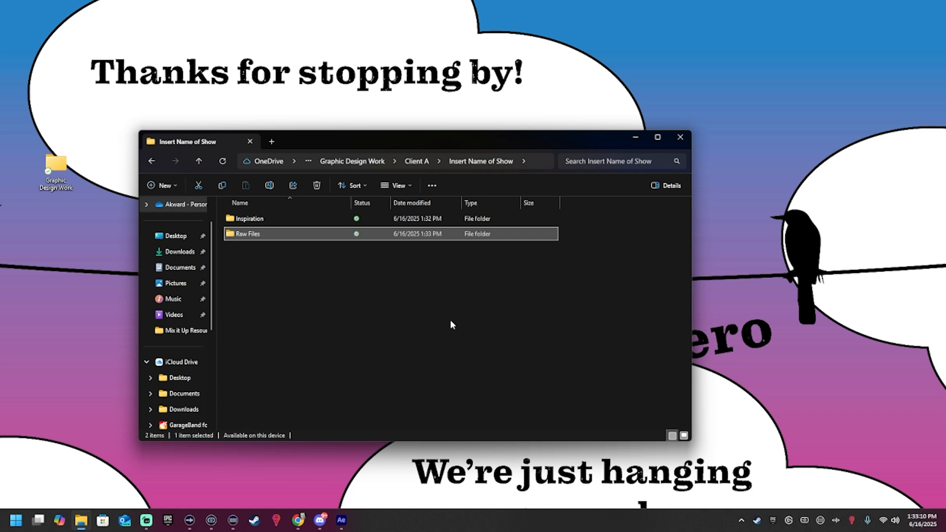
# Step: Add a folder named "Working Files" in the "Insert Name of Show" folder
pyautogui.click(231, 273)
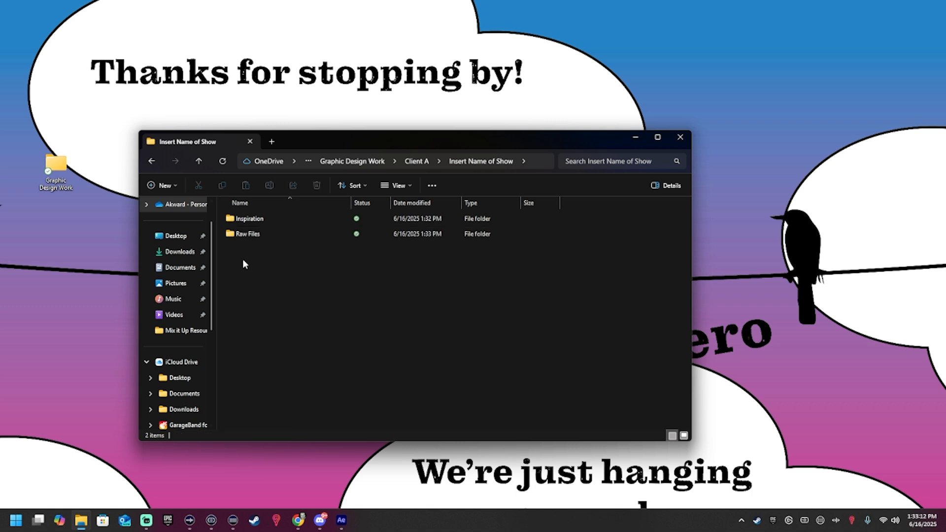
pyautogui.rightClick(243, 259)
pyautogui.moveTo(327, 338)
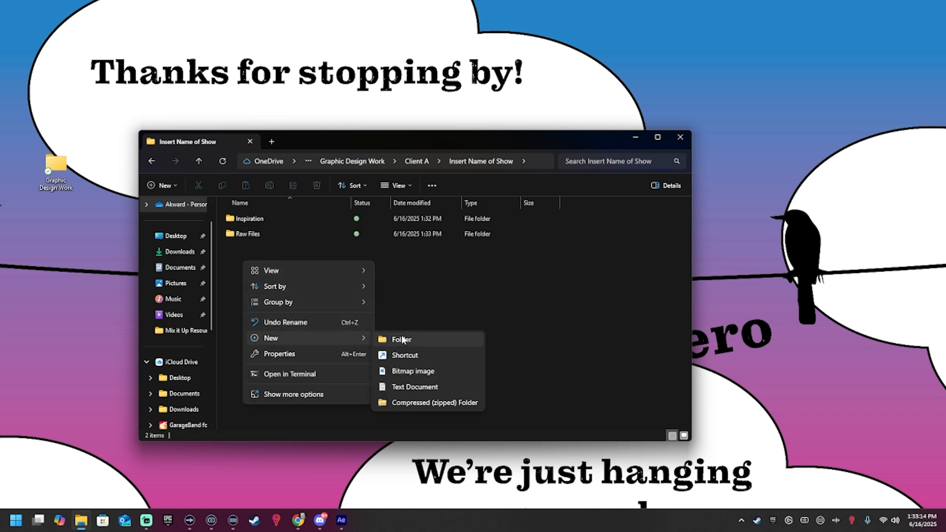
pyautogui.click(446, 334)
pyautogui.moveTo(342, 520)
pyautogui.write('W')
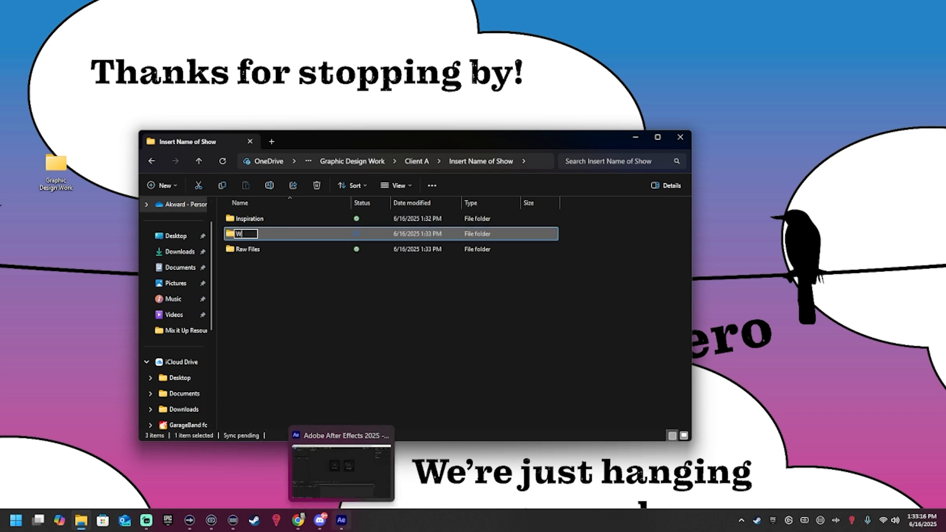
pyautogui.write('orking Files')
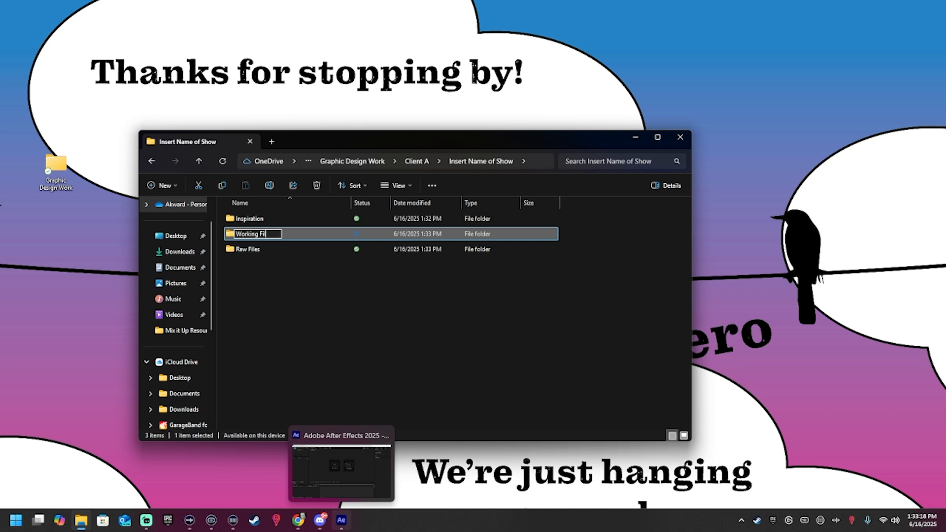
pyautogui.press('Return')
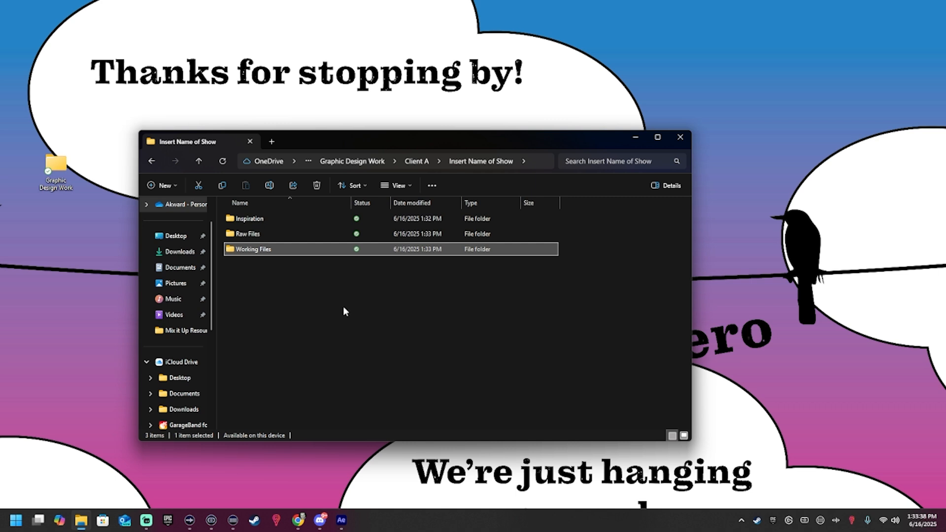
# Step: Add a folder named "Renderings" to the same show folder
pyautogui.rightClick(282, 282)
pyautogui.moveTo(320, 360)
pyautogui.click(437, 362)
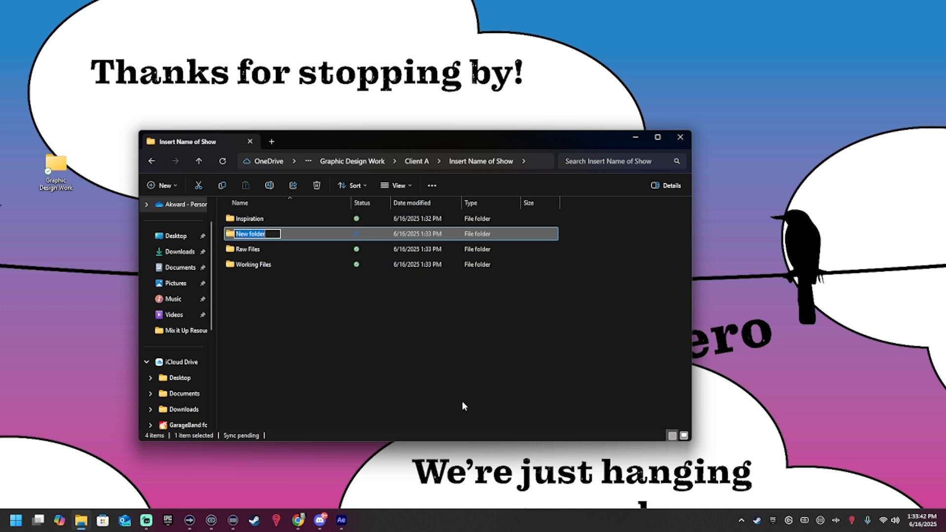
pyautogui.write('Renderings')
pyautogui.press('Return')
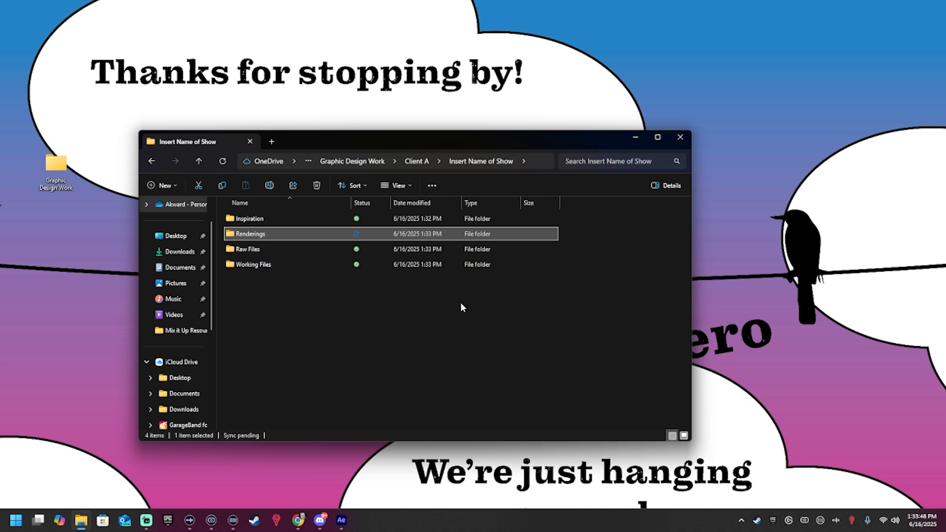
# Step: Rename the Inspiration folder as "1 - Inspiration"
pyautogui.click(245, 219)
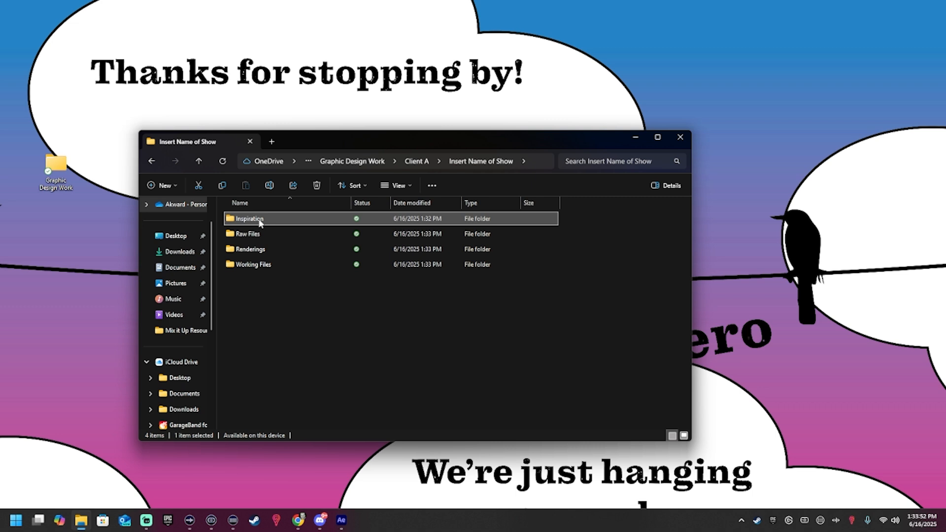
pyautogui.click(260, 222)
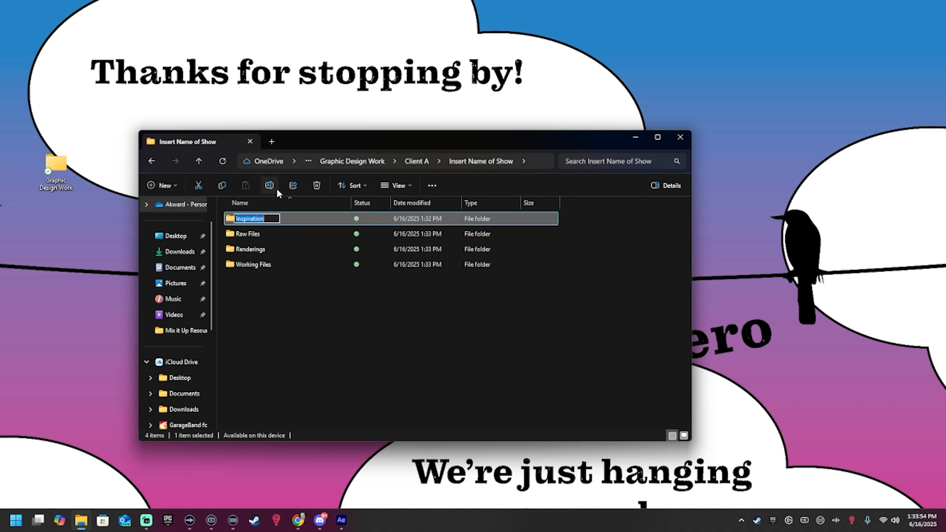
pyautogui.press('Home')
pyautogui.write('1 -')
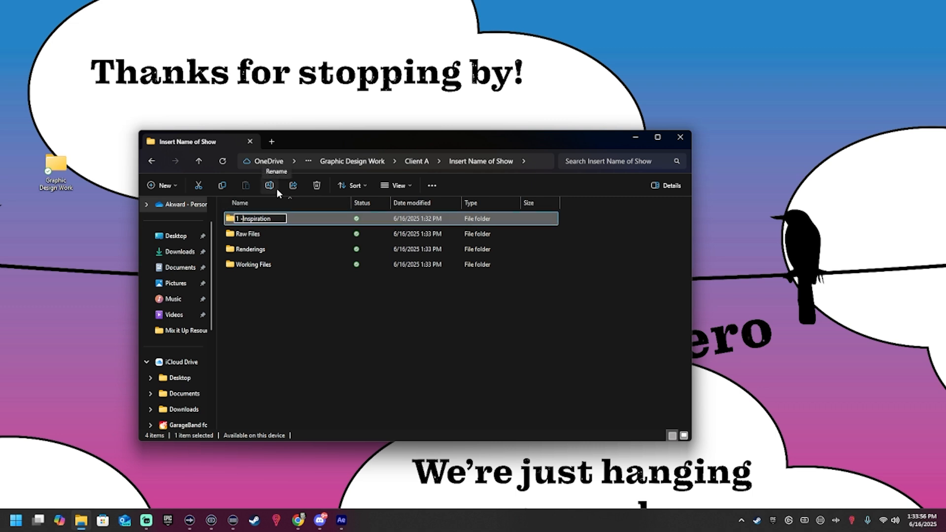
pyautogui.press('Return')
pyautogui.press('Down')
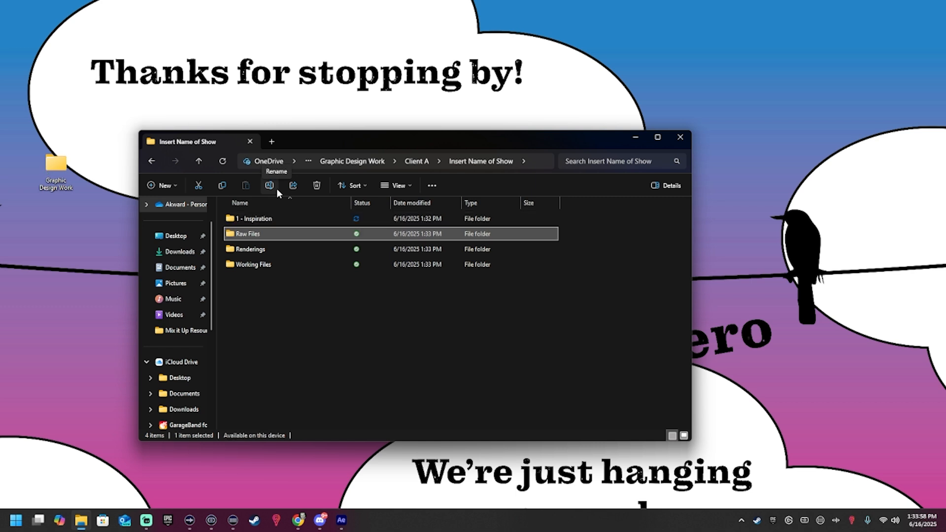
pyautogui.press('Return')
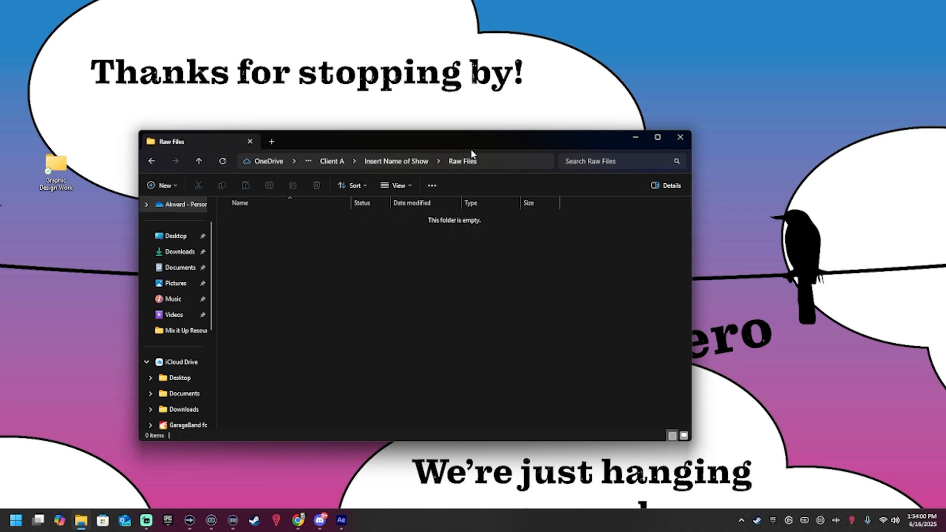
pyautogui.click(409, 163)
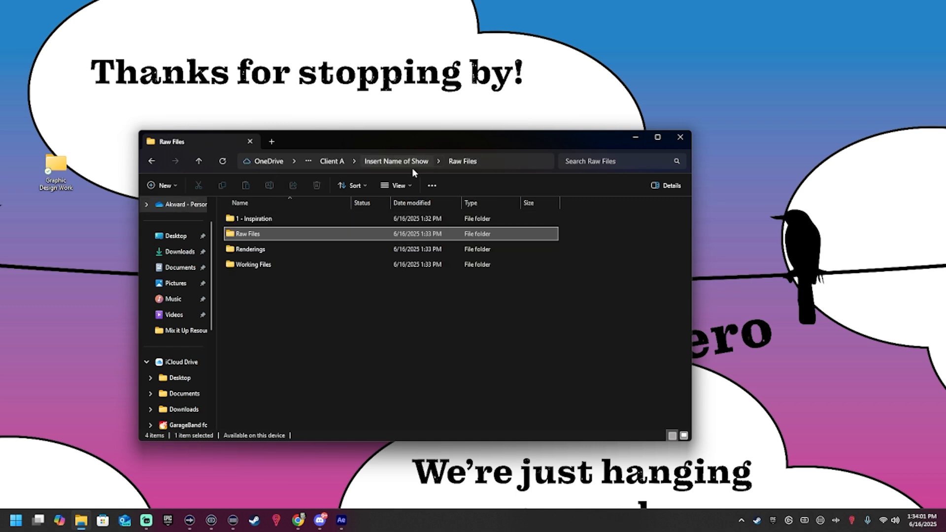
# Step: Rename the Raw Files folder as "2 - Raw Files"
pyautogui.click(251, 235)
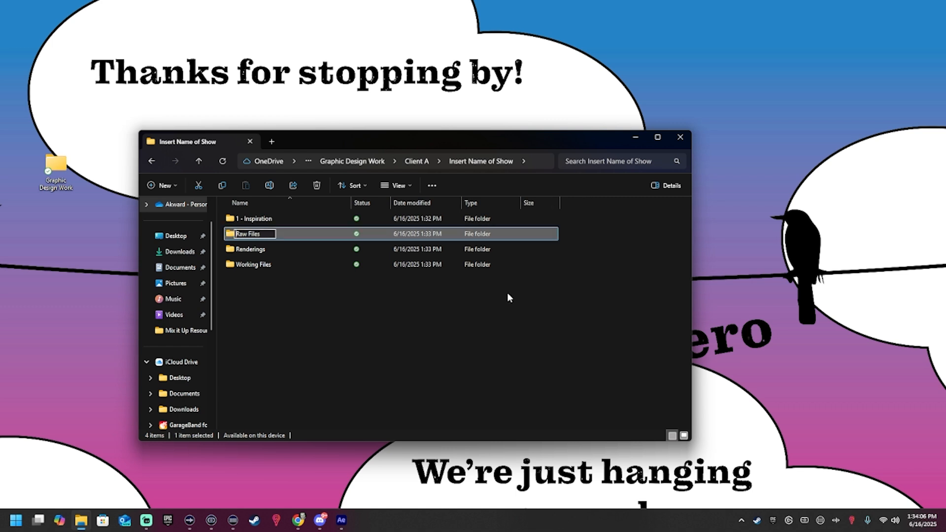
pyautogui.press('Home')
pyautogui.write('2 -')
pyautogui.press('Return')
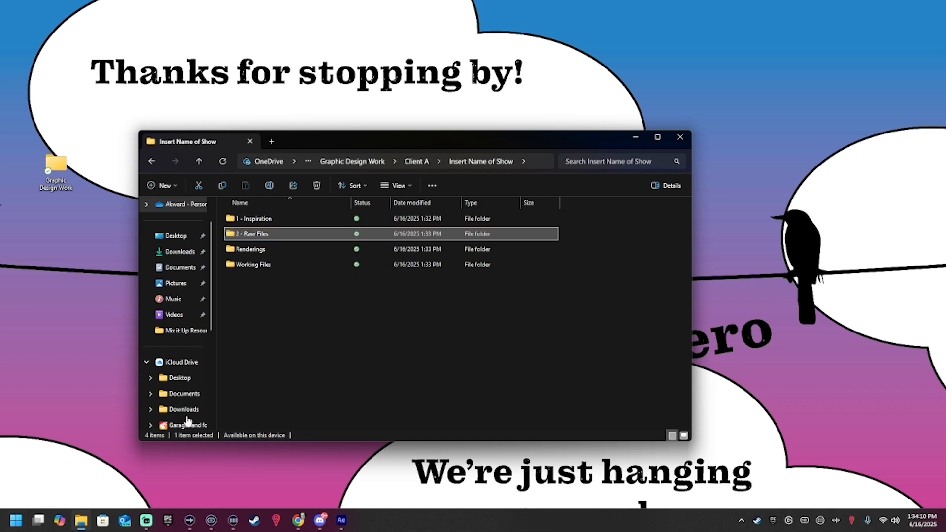
# Step: Rename the Working Files folder as "3 - Working Files"
pyautogui.click(234, 266)
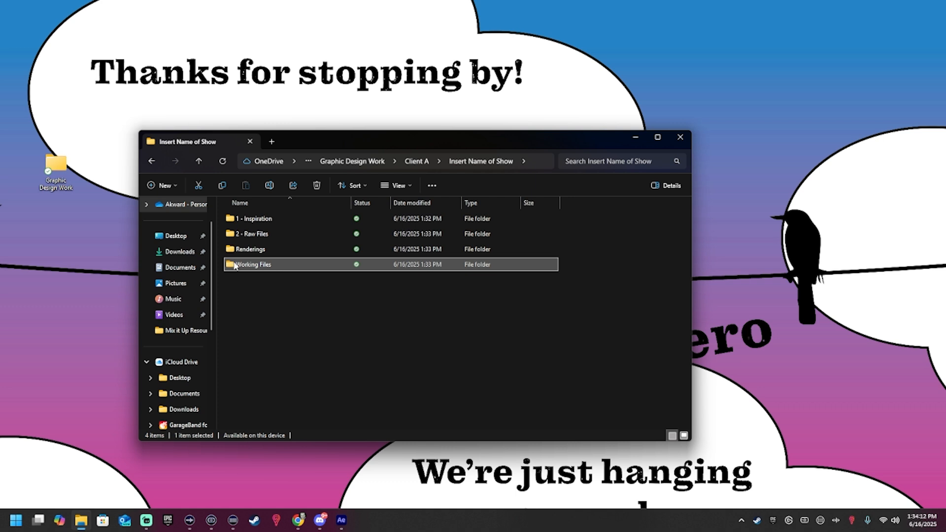
pyautogui.click(238, 264)
pyautogui.click(237, 265)
pyautogui.write('3 -')
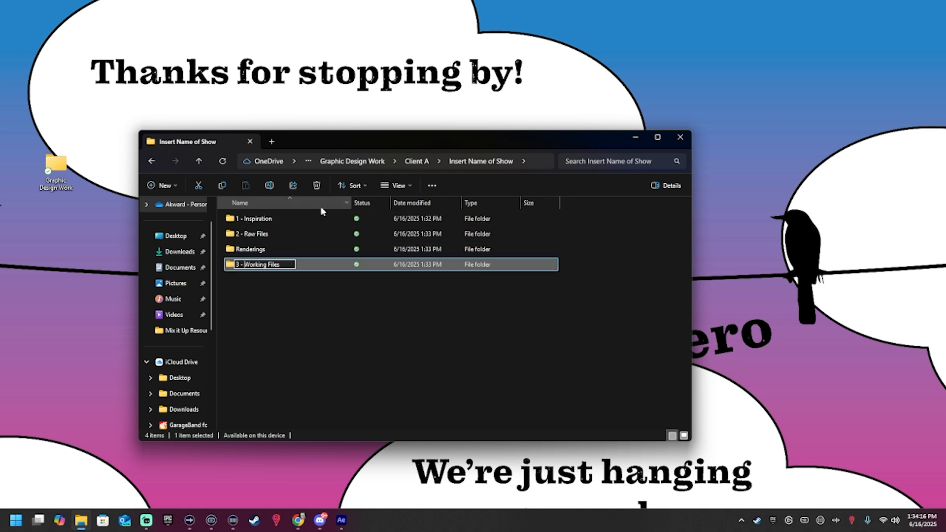
pyautogui.press('Return')
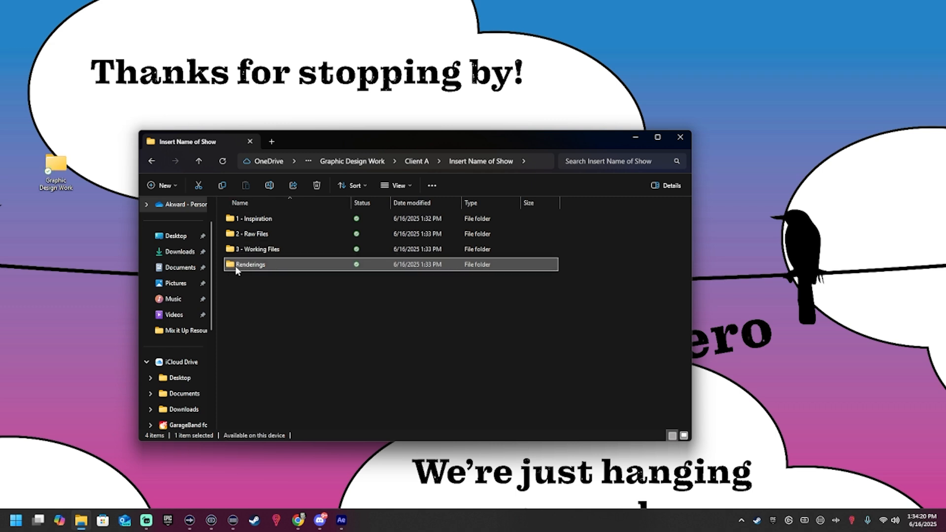
# Step: Rename the Renderings folder as "4 - Renderings"
pyautogui.click(235, 266)
pyautogui.write('4 -')
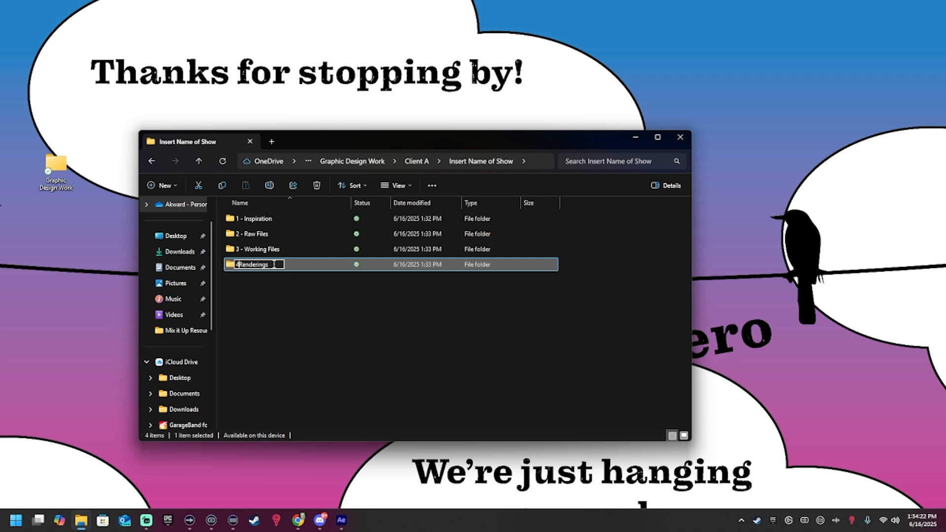
pyautogui.press('Return')
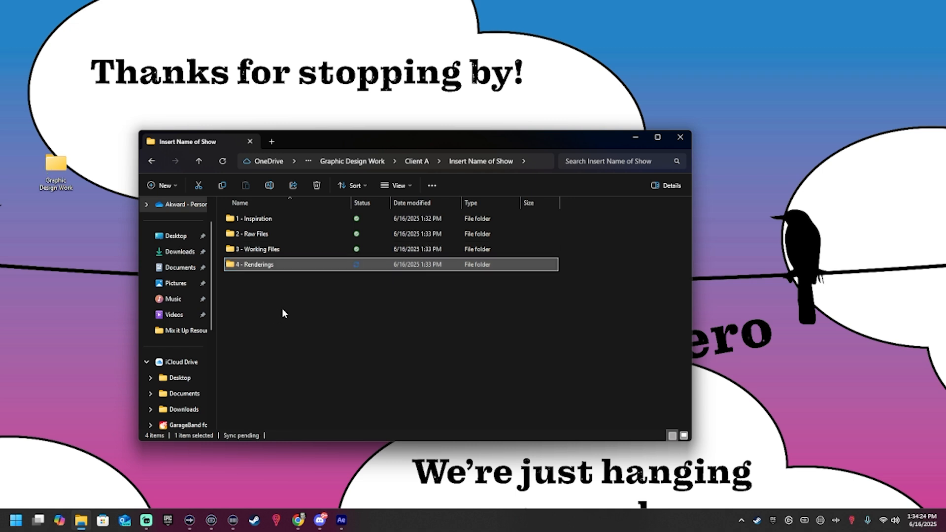